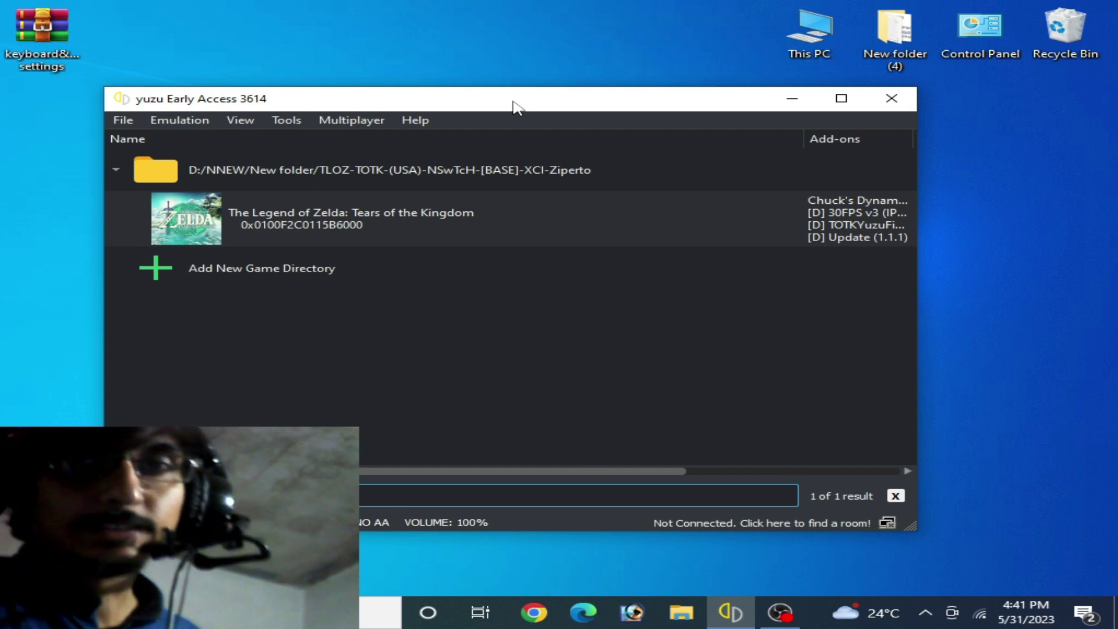
Step: Show yuzu's File menu options, including Open yuzu Folder, above the Tears of the Kingdom game list
left_click_drag(515, 106, 516, 105)
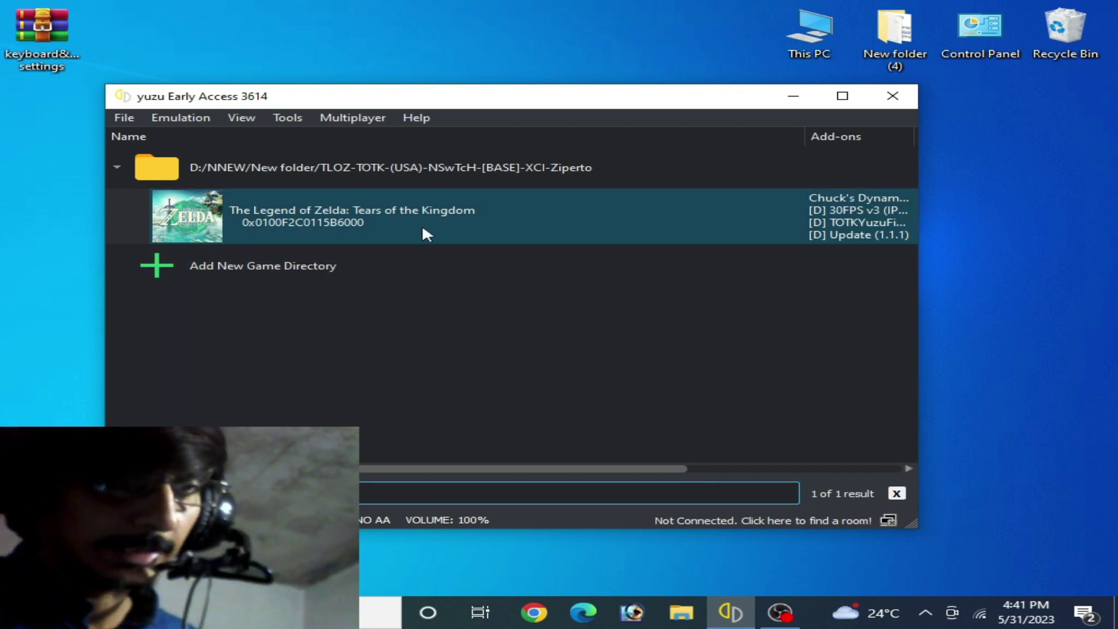
Step: Open yuzu's data folder through File > Open yuzu Folder, then open its config folder
left_click(124, 117)
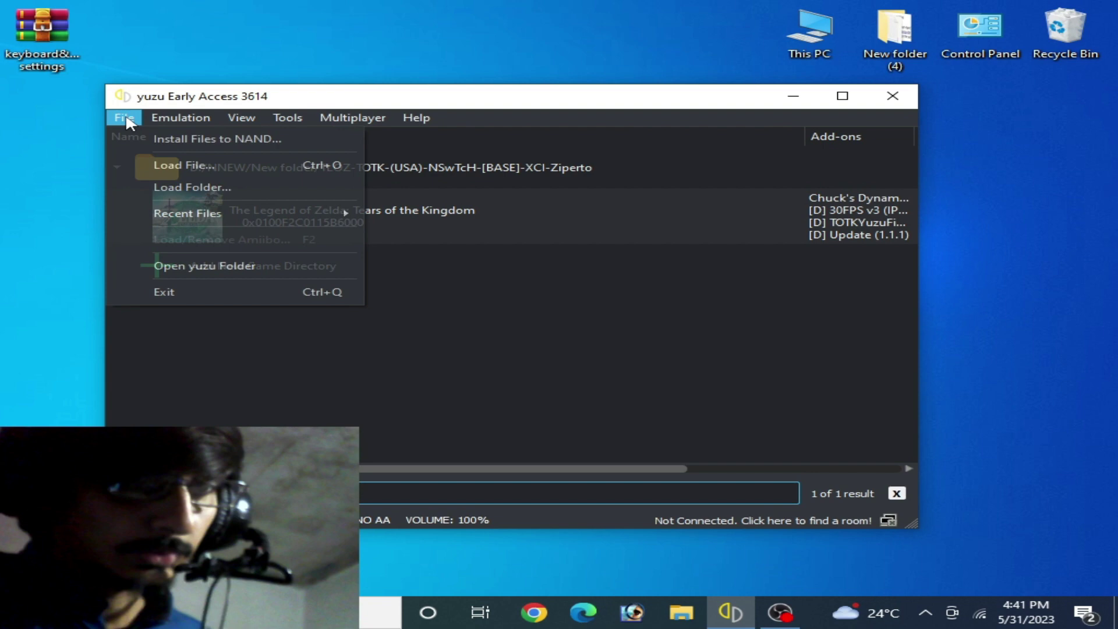
left_click(199, 264)
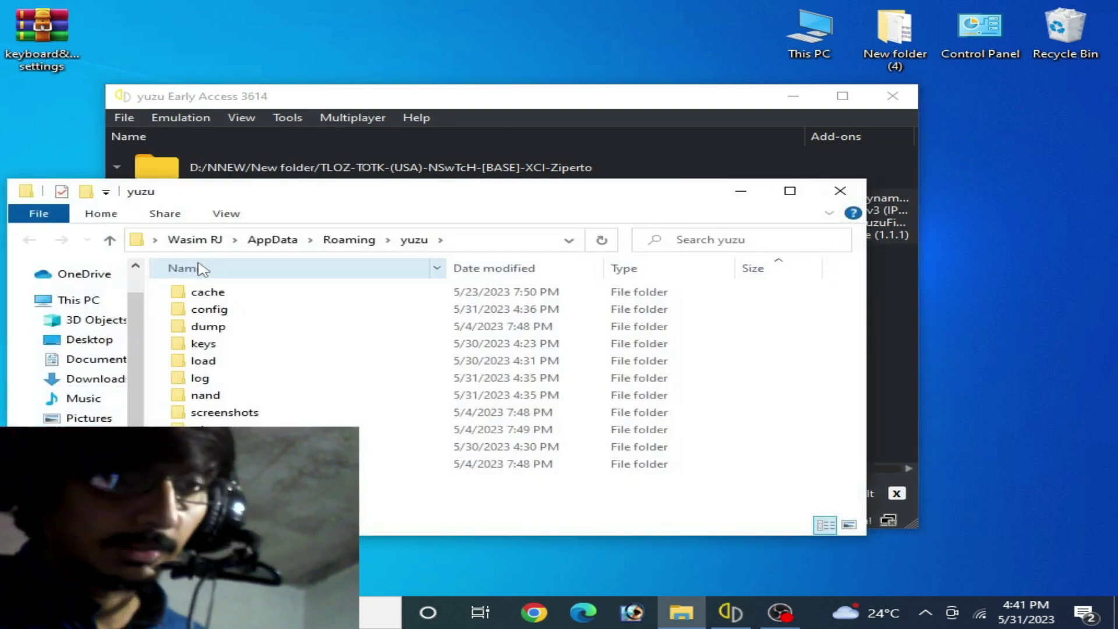
left_click(208, 315)
double_click(208, 315)
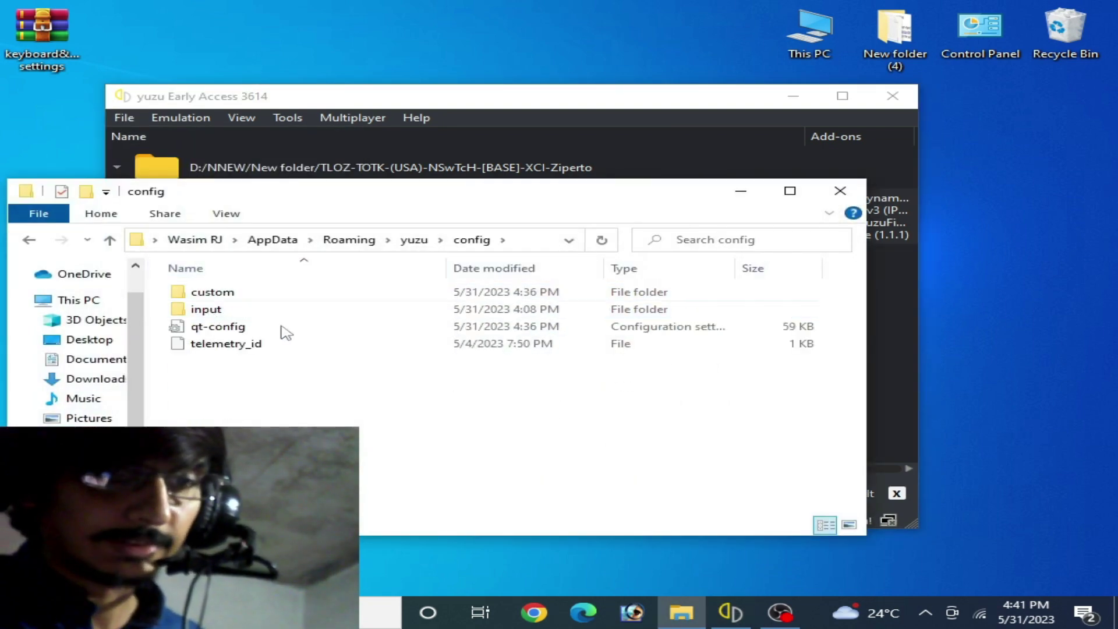
left_click_drag(383, 199, 513, 228)
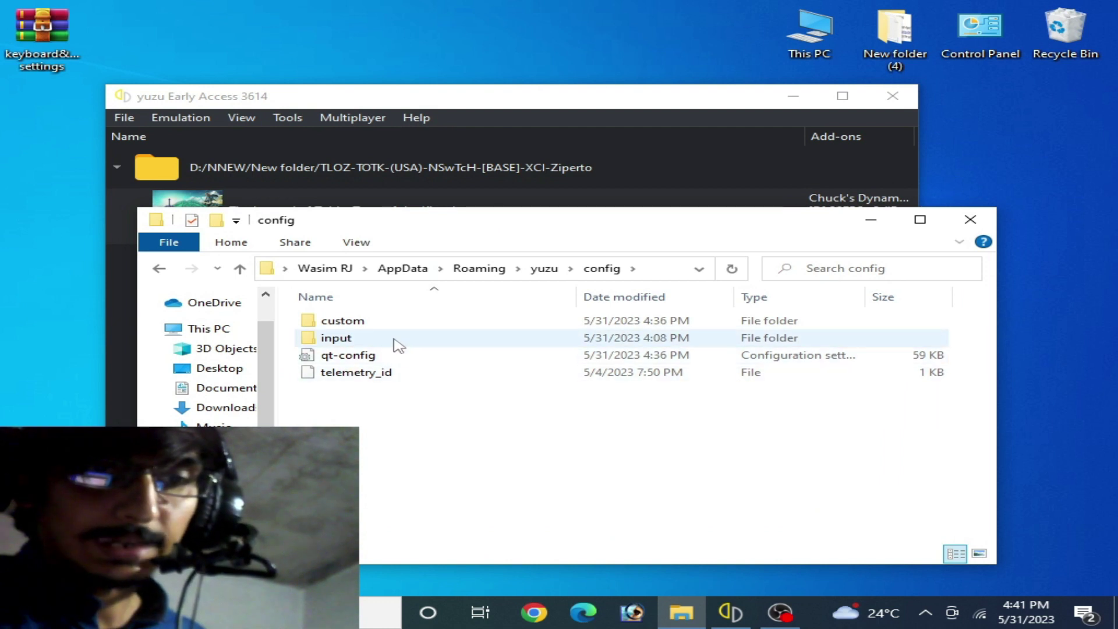
mouse_move(340, 348)
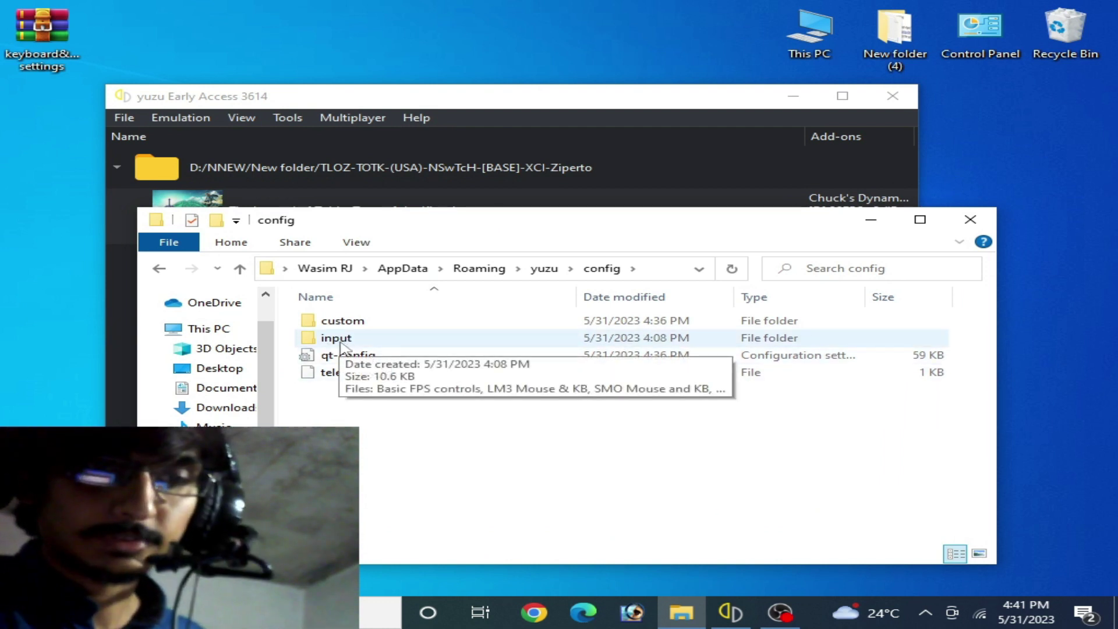
mouse_move(411, 214)
left_mouse_down()
mouse_move(493, 251)
mouse_move(402, 255)
left_mouse_up()
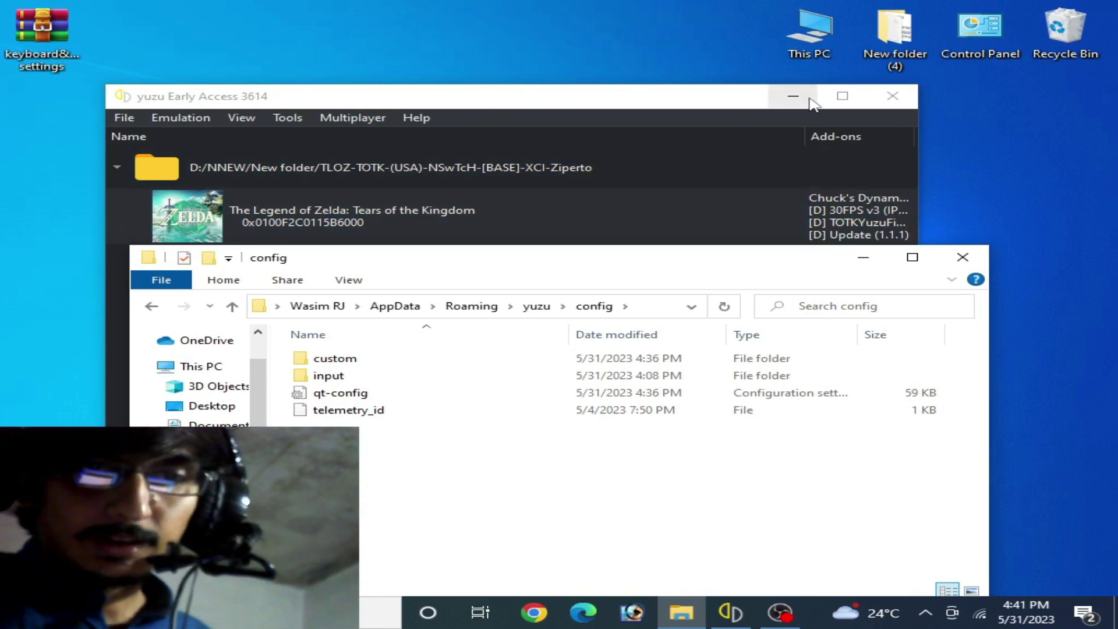
Step: Close yuzu, extract the keyboard&mouse settings archive on the desktop and open the extracted folder
left_click(885, 95)
left_click_drag(536, 252, 525, 144)
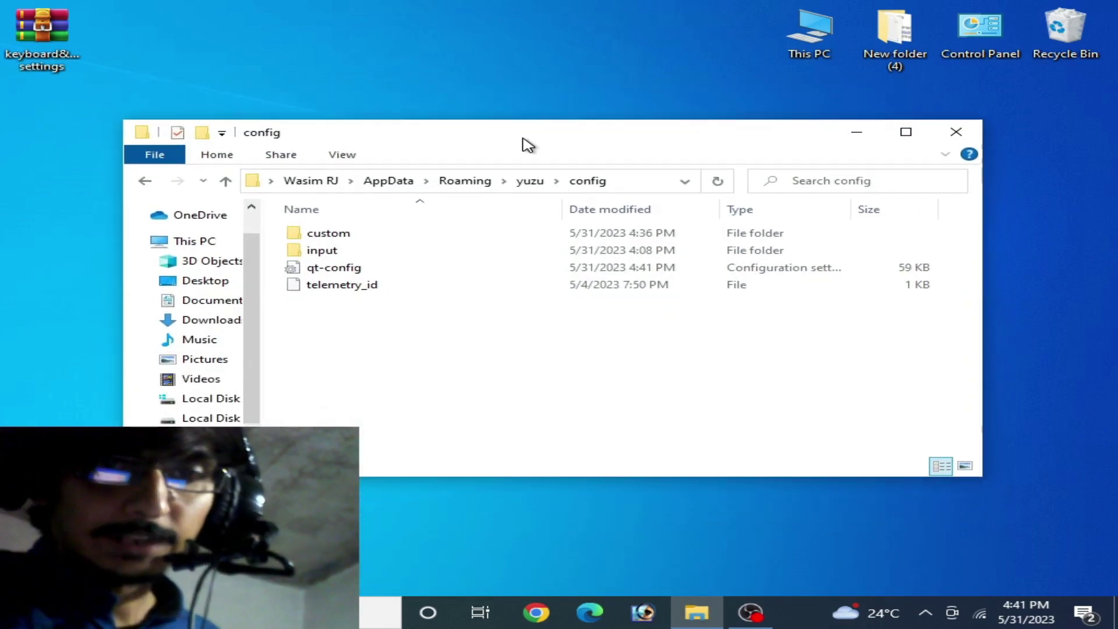
mouse_move(10, 28)
left_mouse_down()
mouse_move(243, 58)
mouse_move(364, 34)
left_mouse_up()
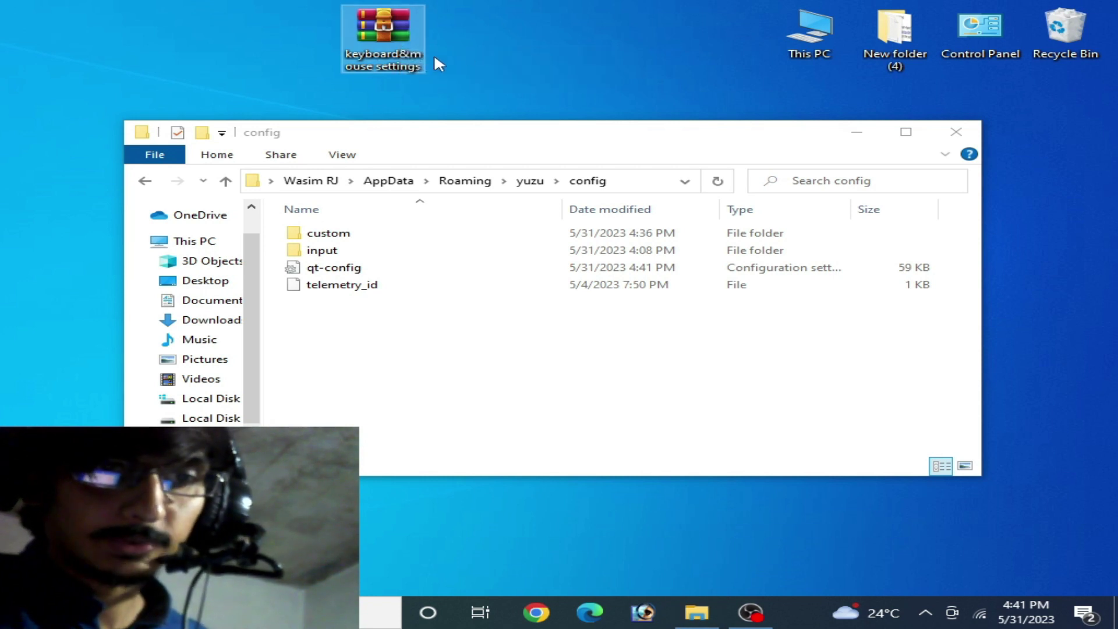
right_click(382, 32)
left_click(607, 39)
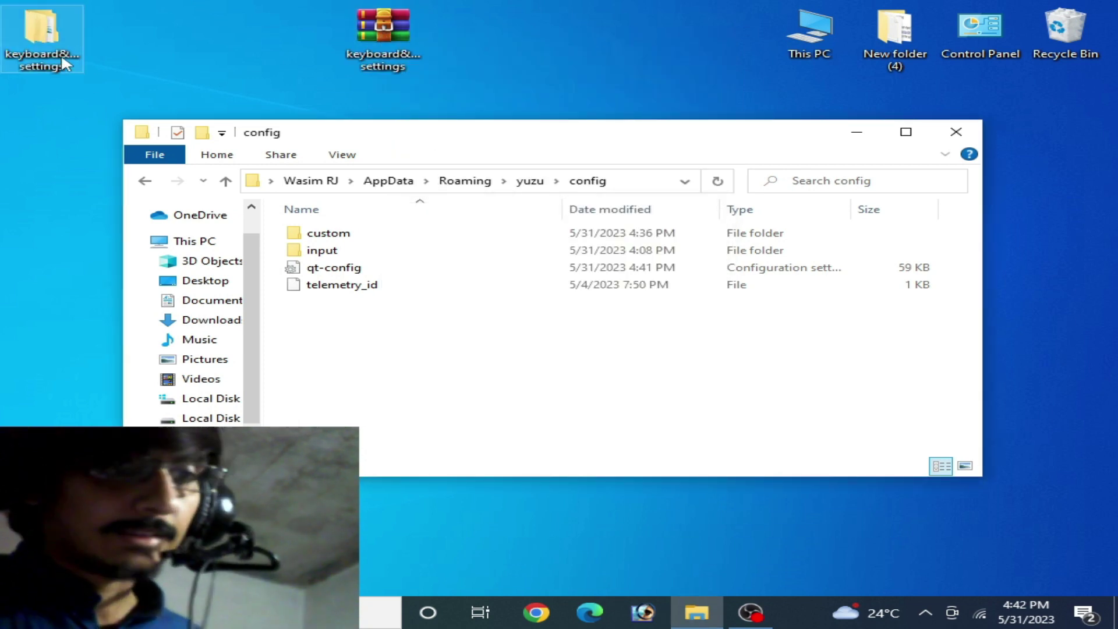
left_click(59, 52)
double_click(58, 51)
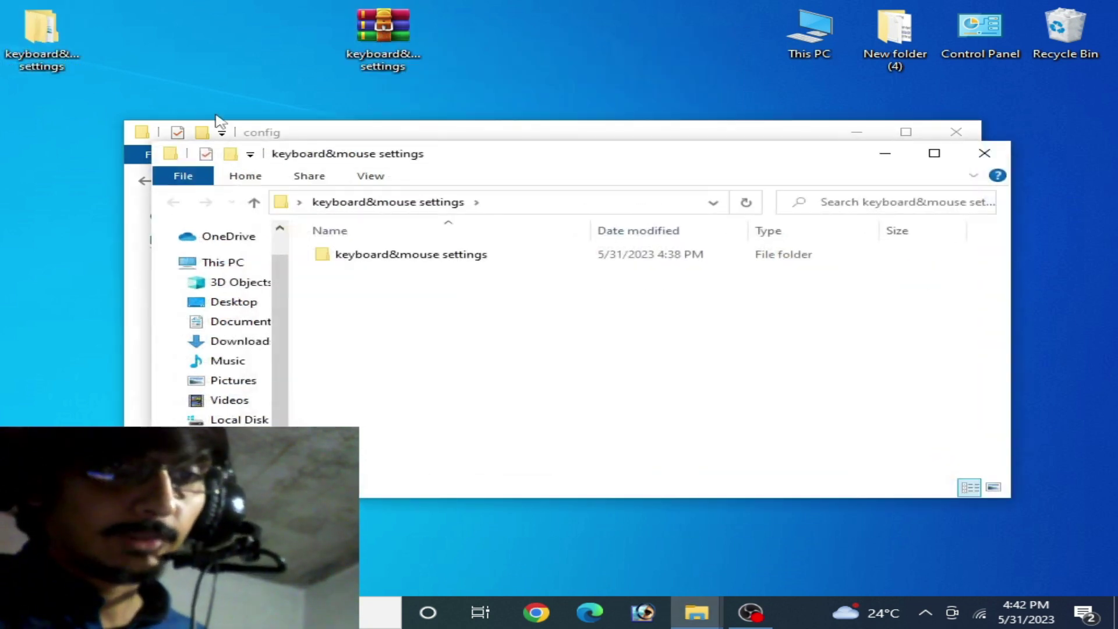
double_click(369, 255)
mouse_move(444, 161)
left_mouse_down()
mouse_move(497, 199)
mouse_move(581, 232)
mouse_move(589, 205)
mouse_move(562, 145)
mouse_move(547, 277)
left_mouse_up()
Step: Extract input.rar to an "input" folder and open the inner folder holding five profiles
right_click(457, 371)
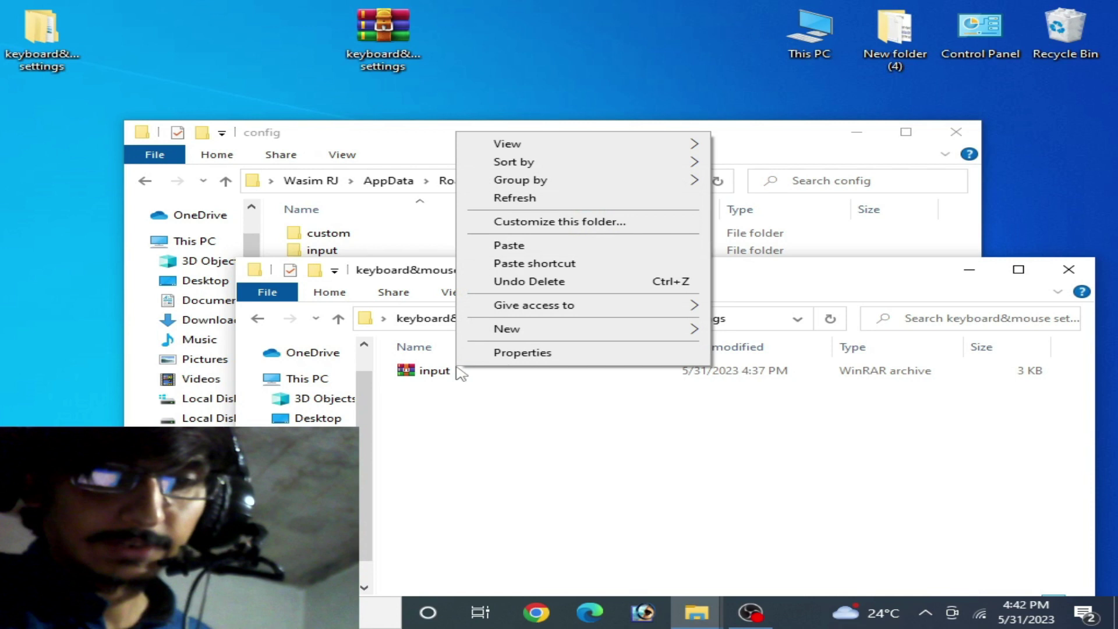
left_click(419, 369)
right_click(419, 370)
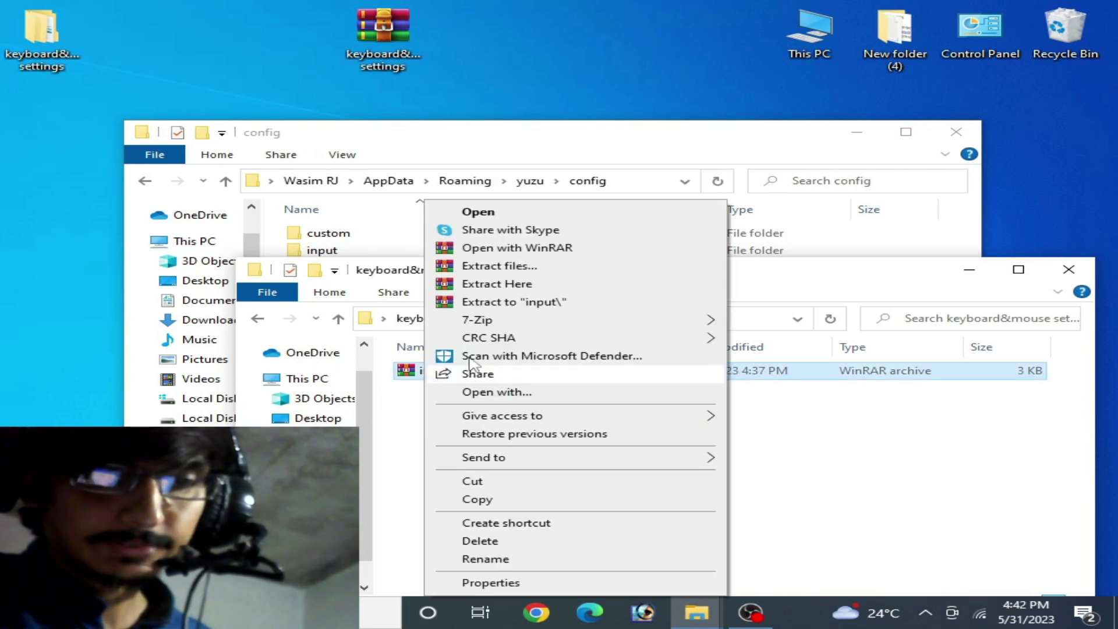
left_click(502, 302)
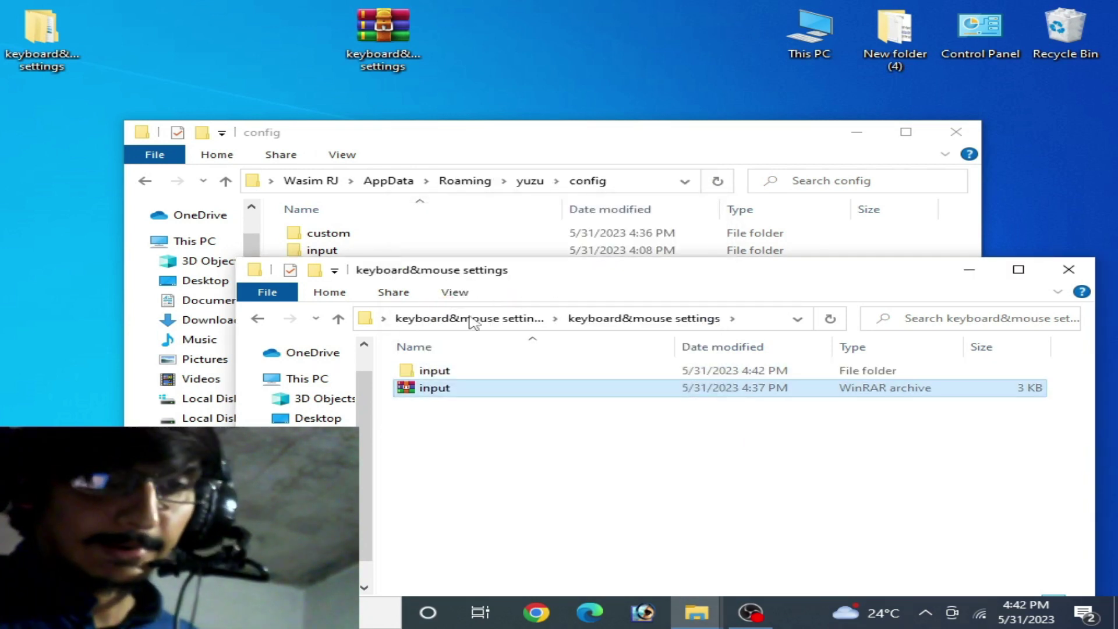
double_click(451, 373)
mouse_move(469, 271)
left_mouse_down()
mouse_move(638, 332)
mouse_move(643, 349)
mouse_move(679, 111)
left_mouse_up()
double_click(612, 449)
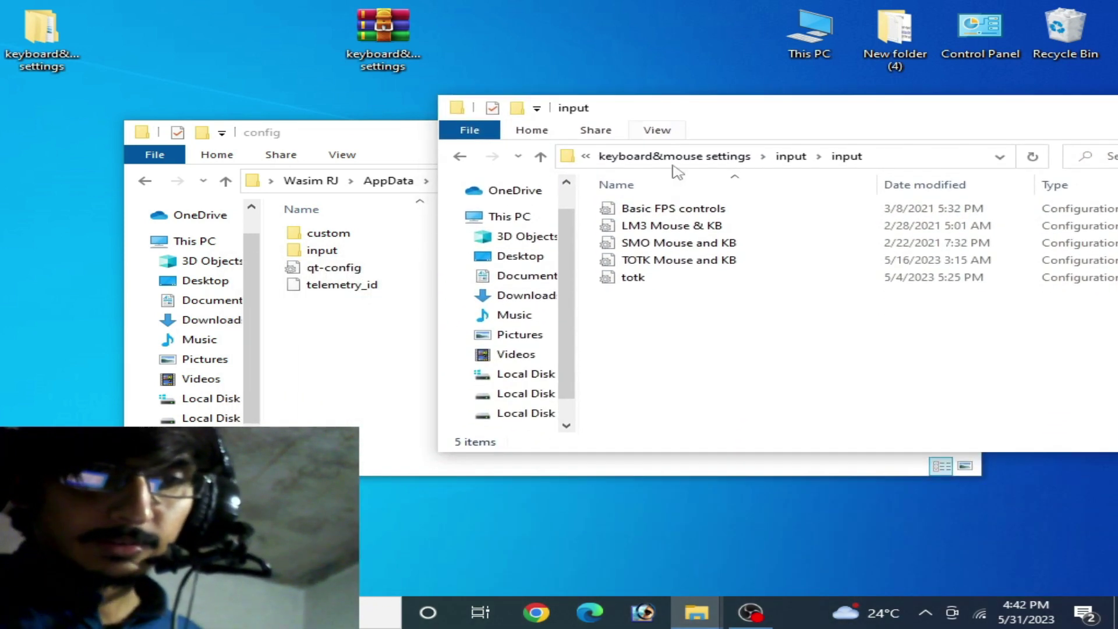
Step: Copy all five profile files into config\input, replacing the same-named originals
double_click(335, 257)
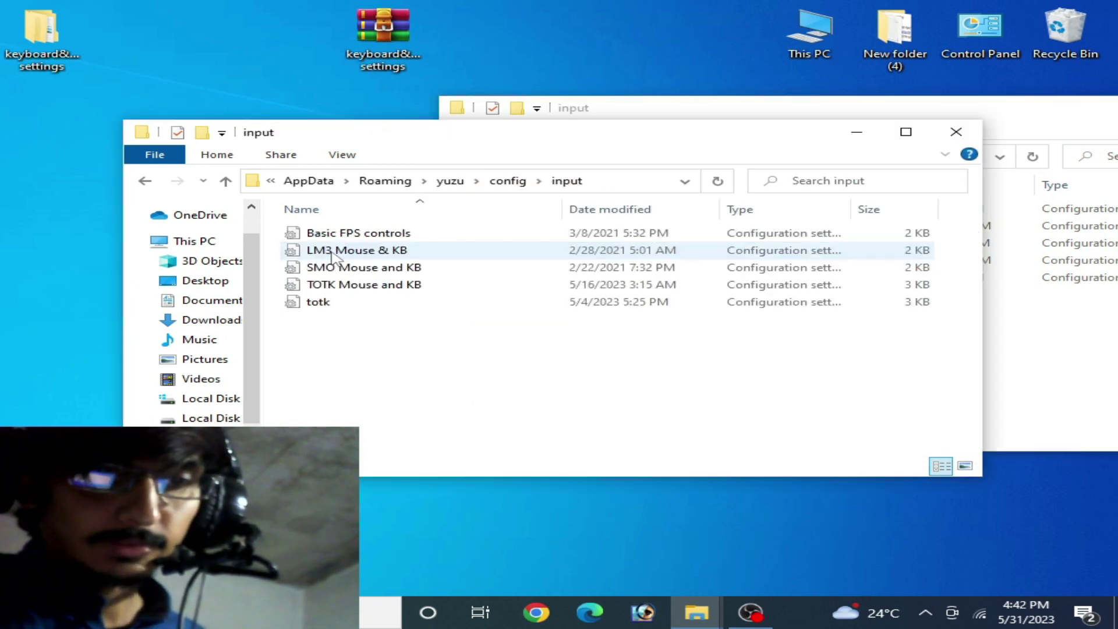
left_click(1018, 338)
mouse_move(607, 302)
left_mouse_down()
mouse_move(653, 247)
mouse_move(660, 207)
left_mouse_up()
right_click(659, 208)
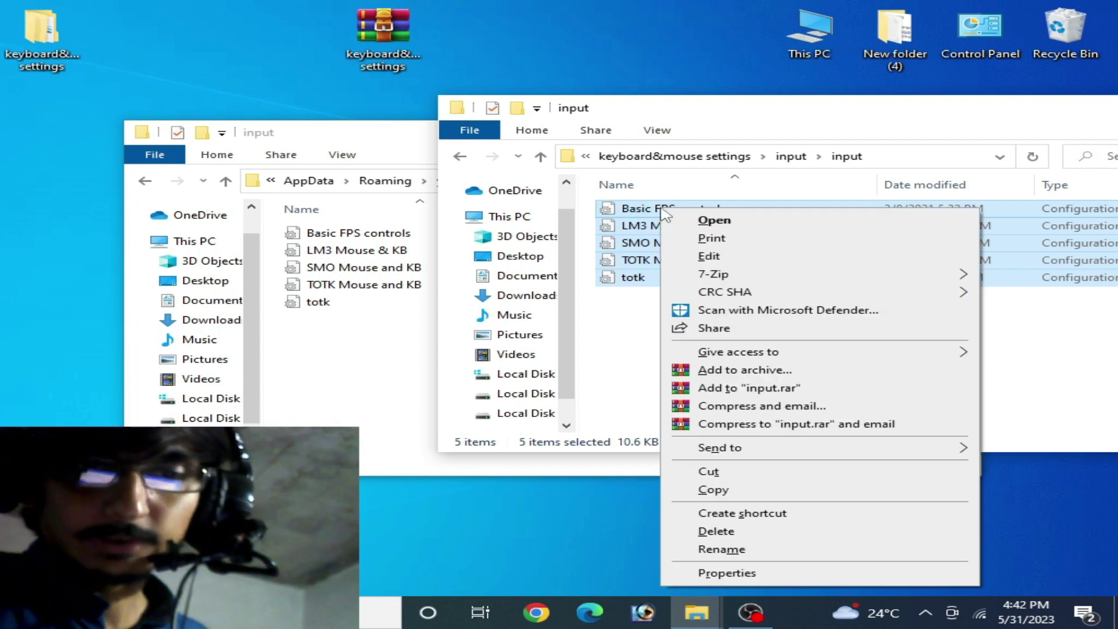
left_click(732, 488)
right_click(399, 354)
left_click(446, 466)
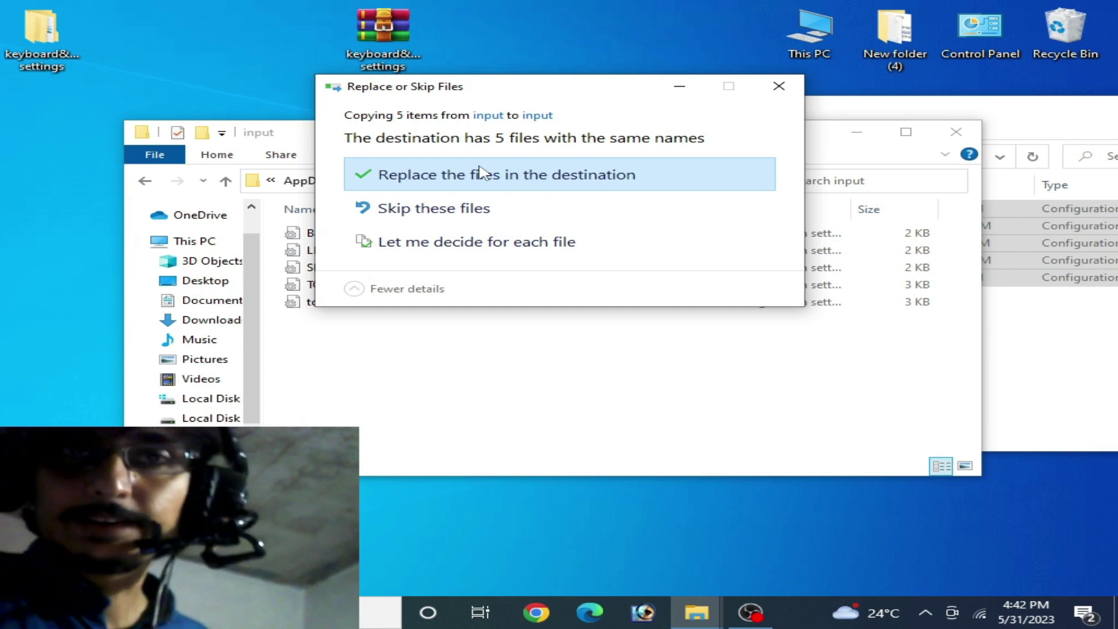
left_click(480, 173)
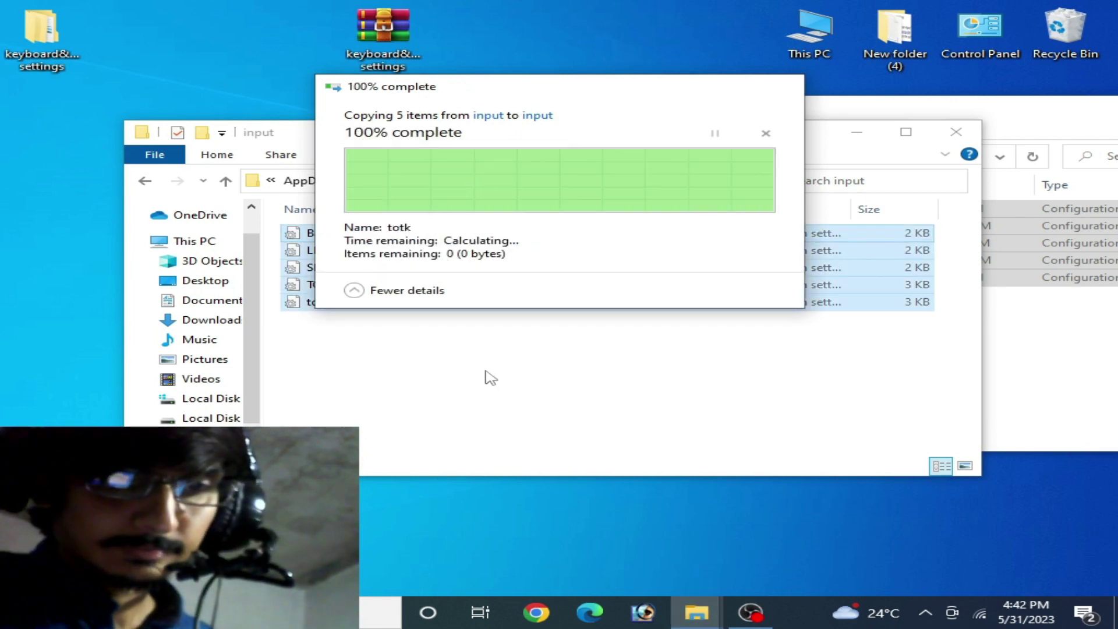
Step: Close the config and yuzu Explorer windows and start yuzu from its desktop shortcut
left_click(146, 181)
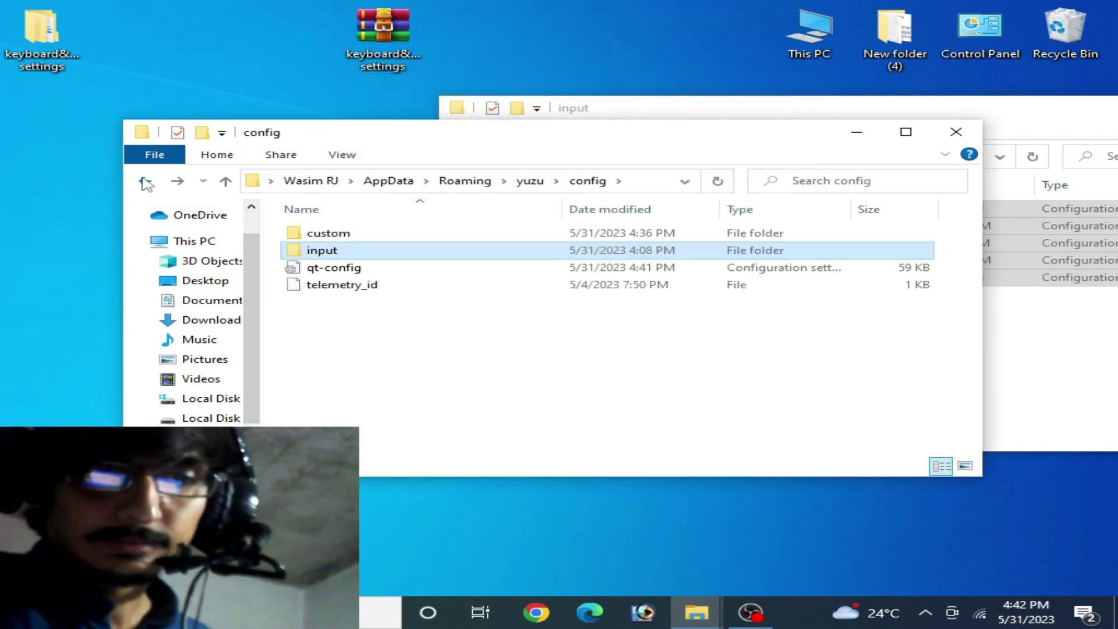
left_click(146, 181)
left_click(928, 136)
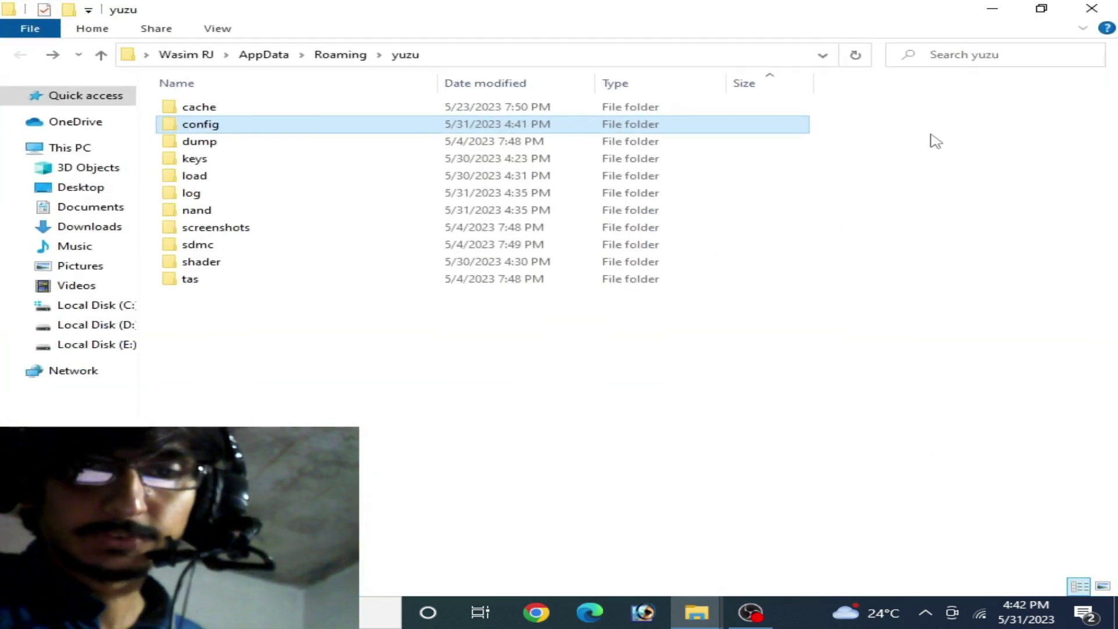
left_click(1045, 15)
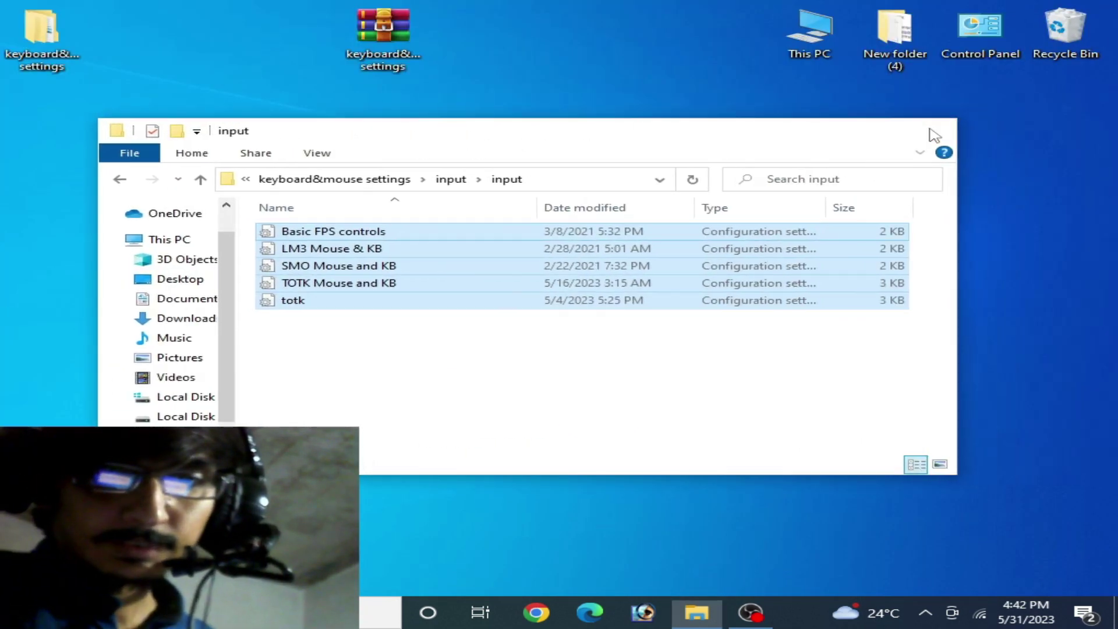
left_click(931, 133)
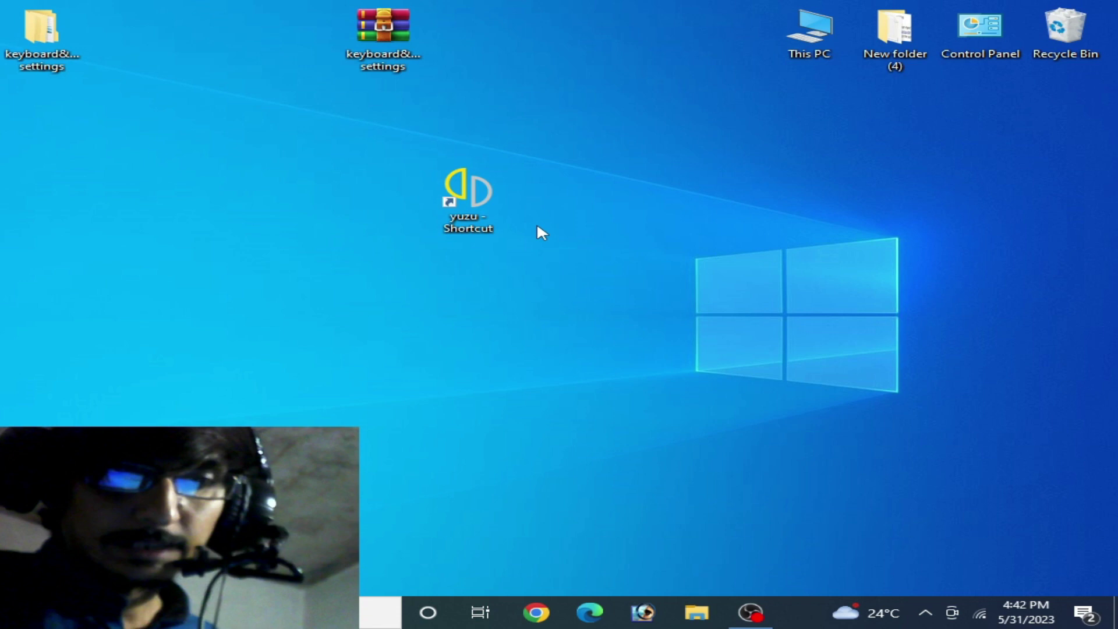
double_click(491, 185)
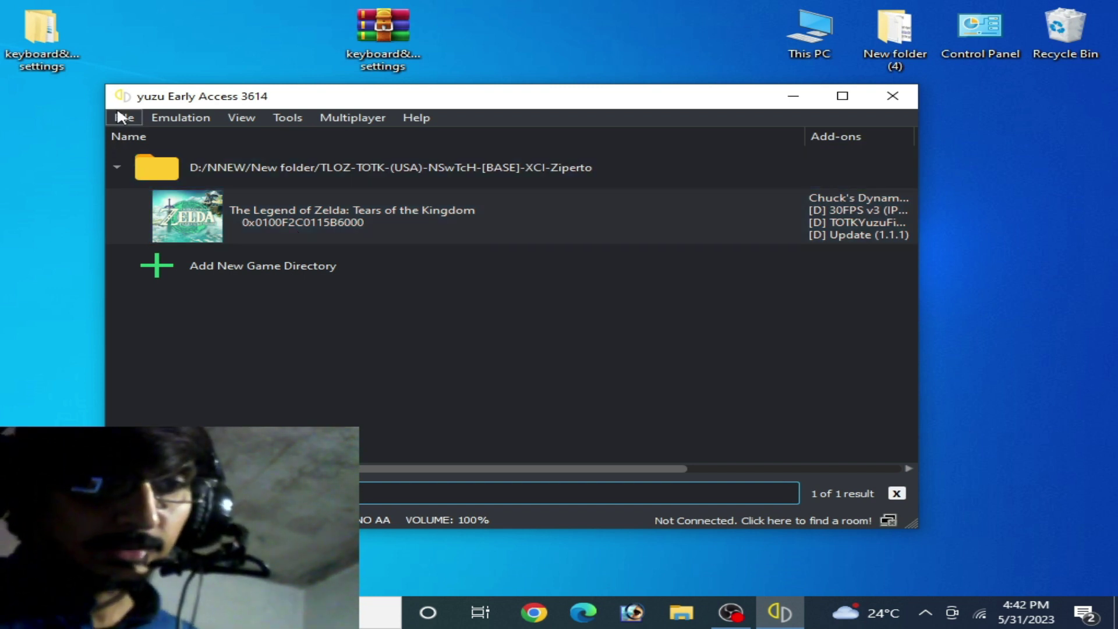
Step: In Emulation > Configure > Controls, set Player 1 to Keyboard/Mouse and load the TOTK Mouse and KB profile
left_click(181, 117)
left_click(215, 209)
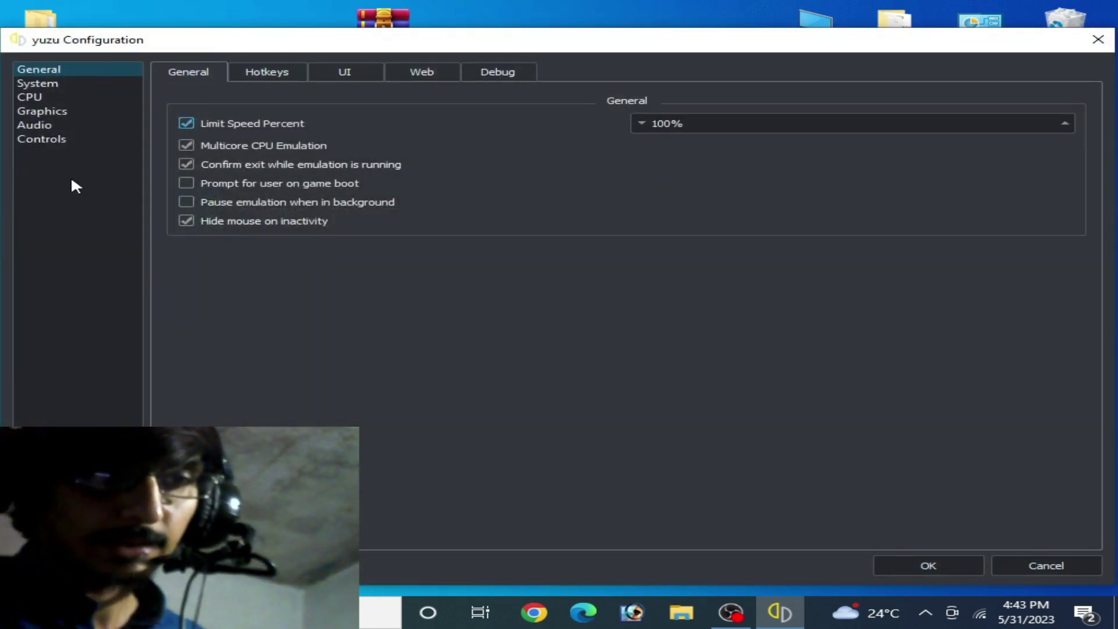
left_click(43, 141)
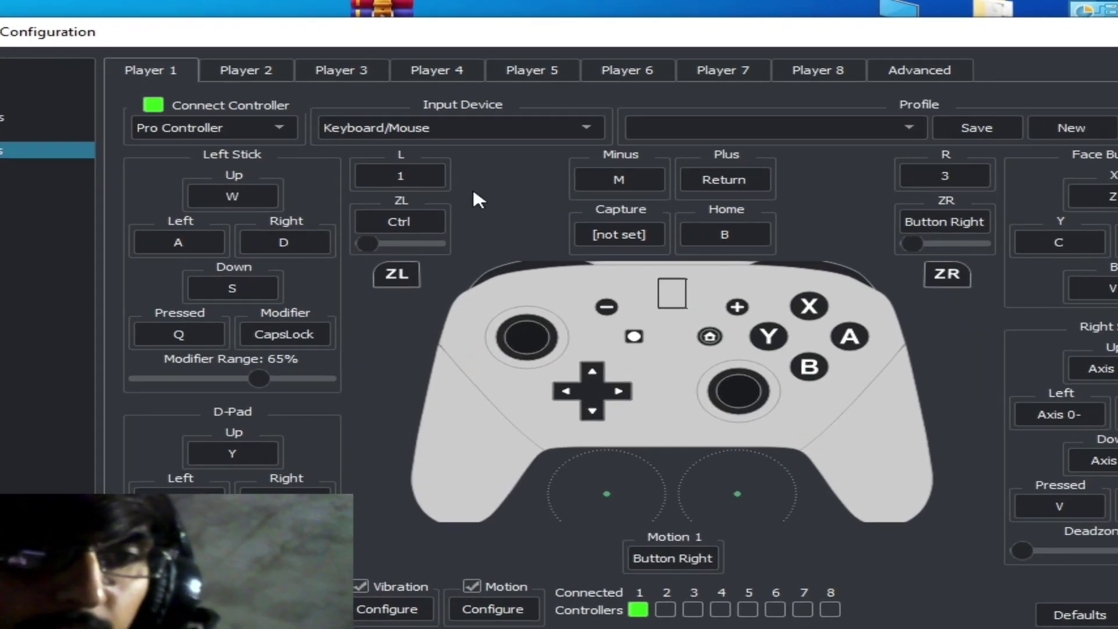
left_click(473, 129)
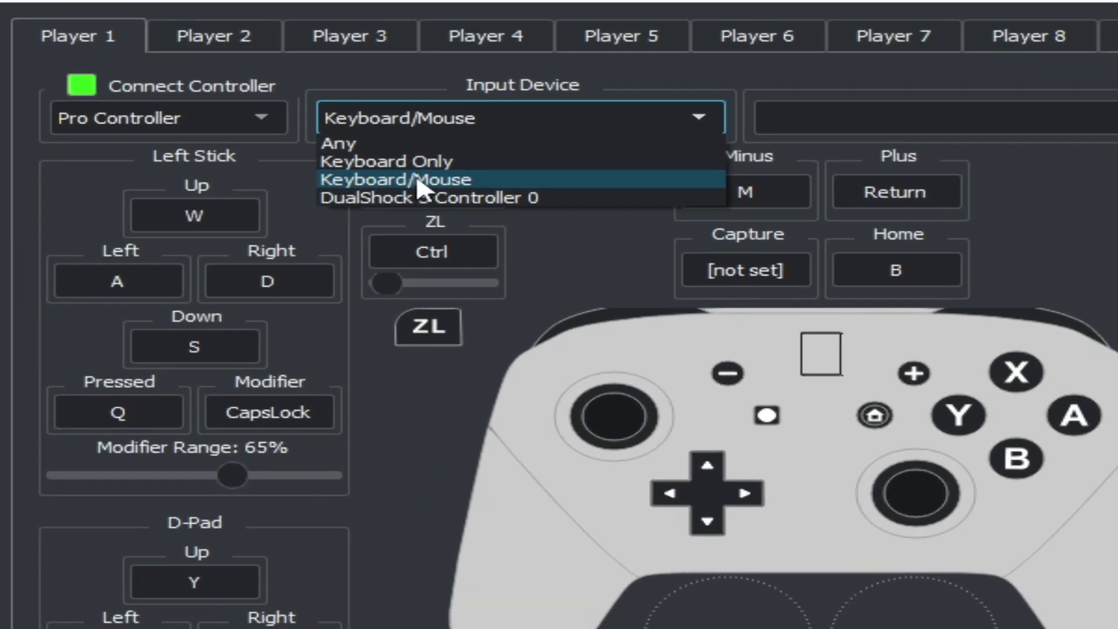
left_click(418, 181)
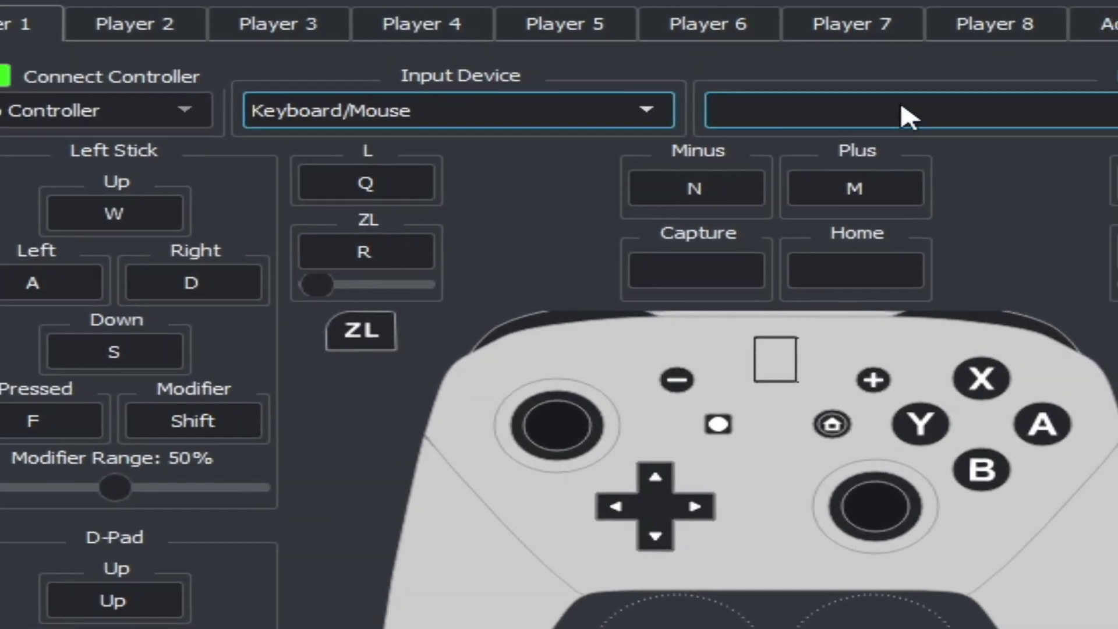
left_click(1069, 116)
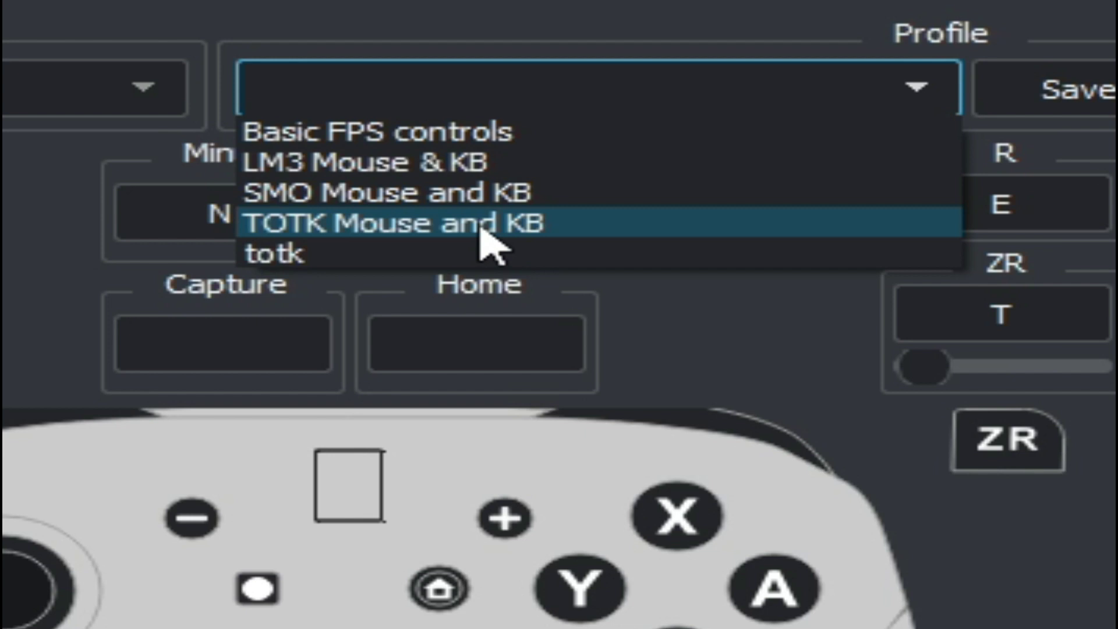
left_click(484, 236)
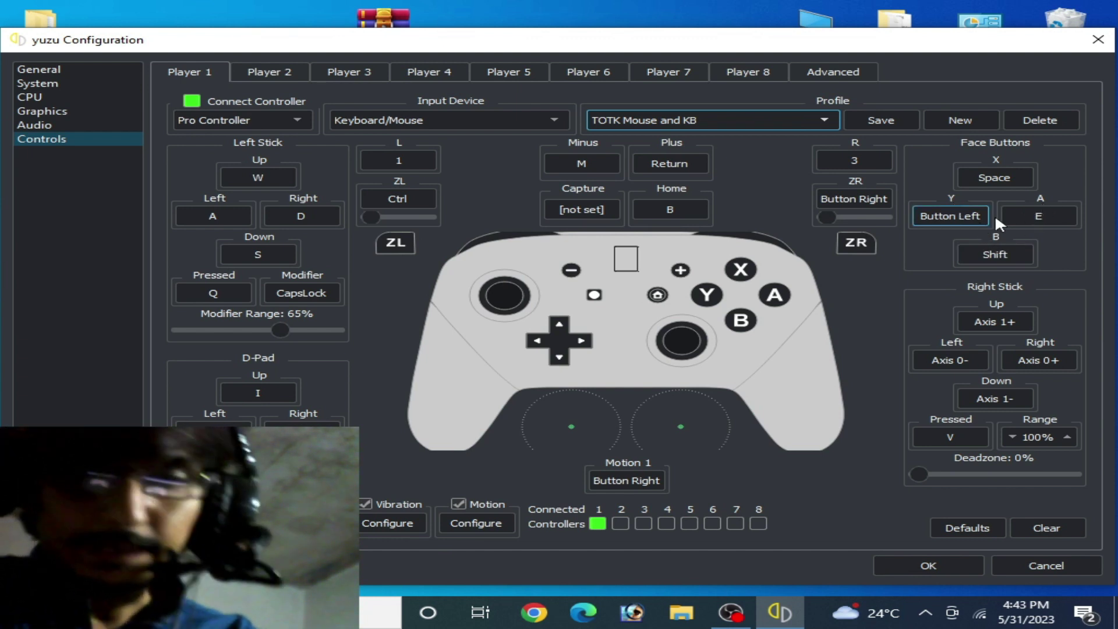
Step: Remap the X, Y, A and B face buttons to Z, X, C and V
left_click(994, 178)
type("Z")
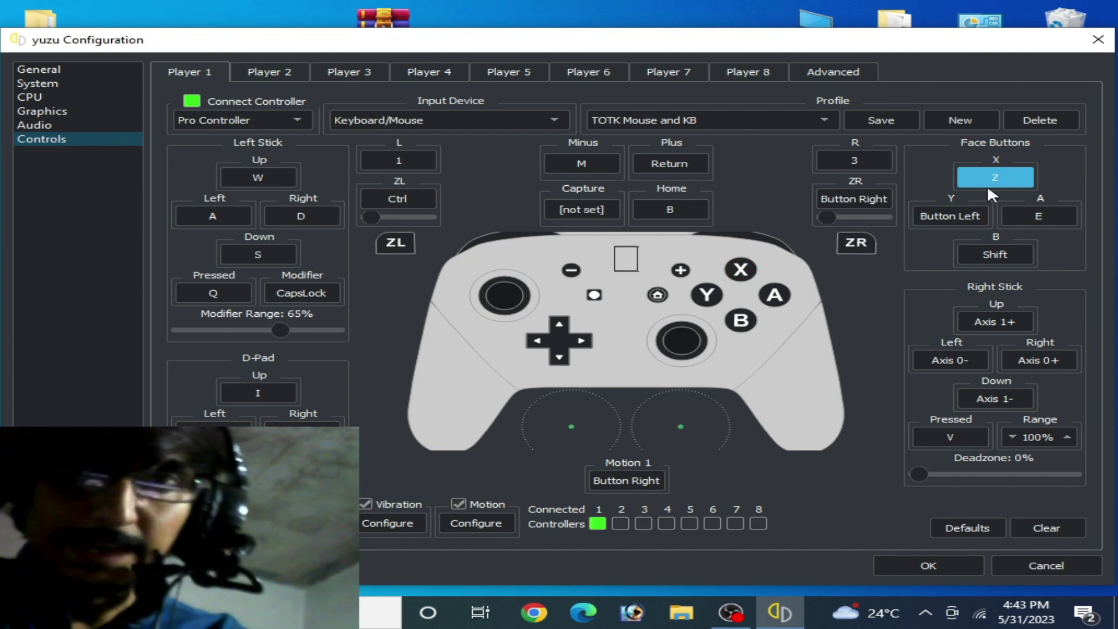
left_click(978, 217)
key("x")
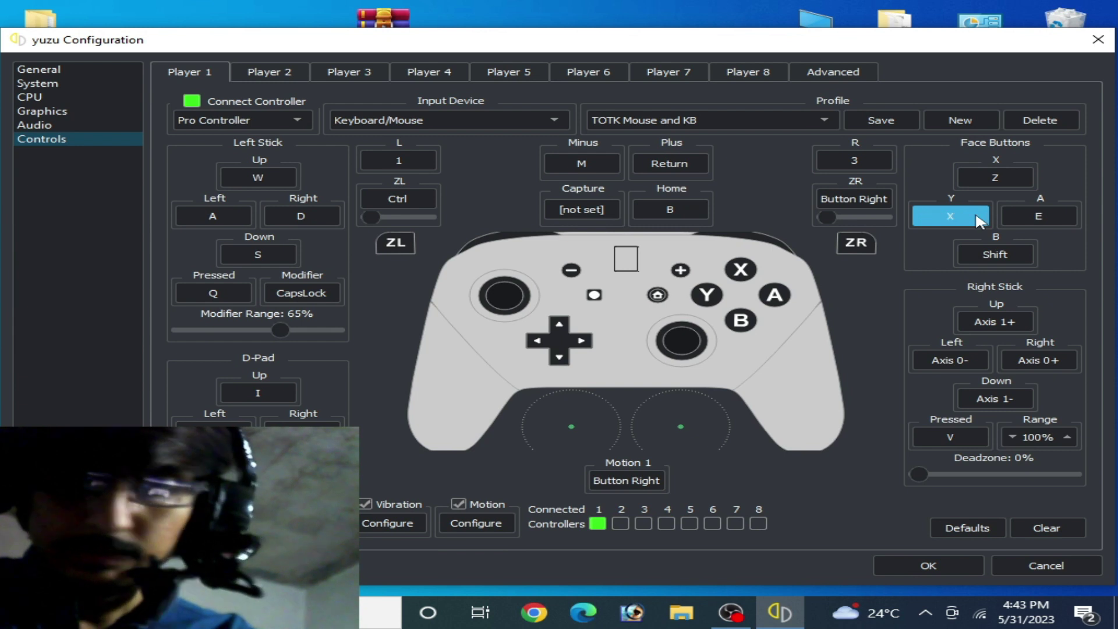
left_click(1016, 215)
key("c")
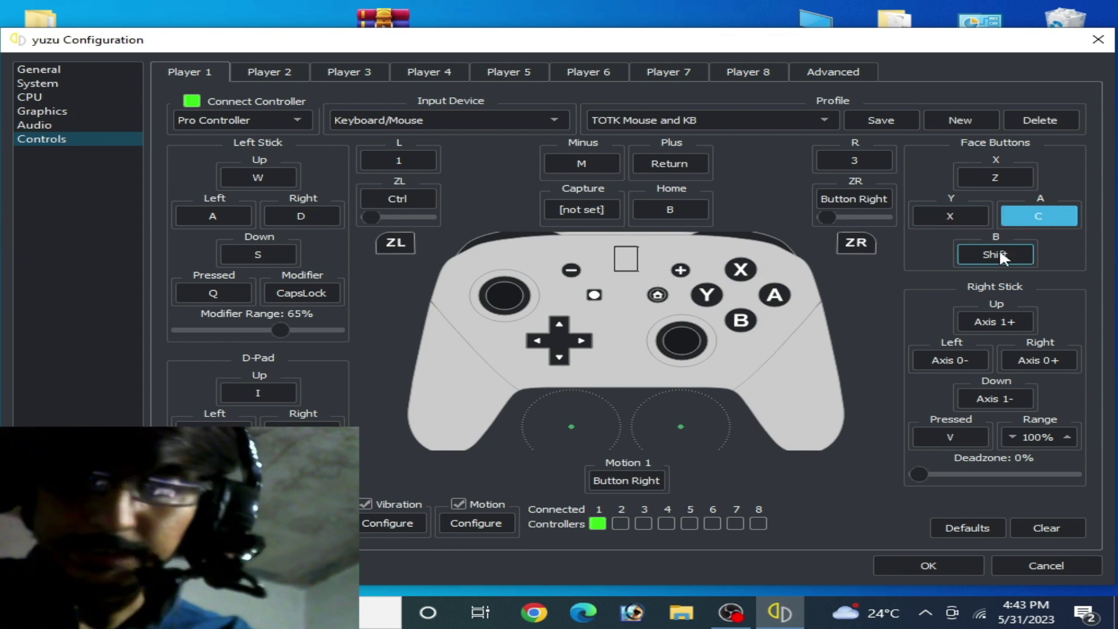
left_click(999, 253)
key("v")
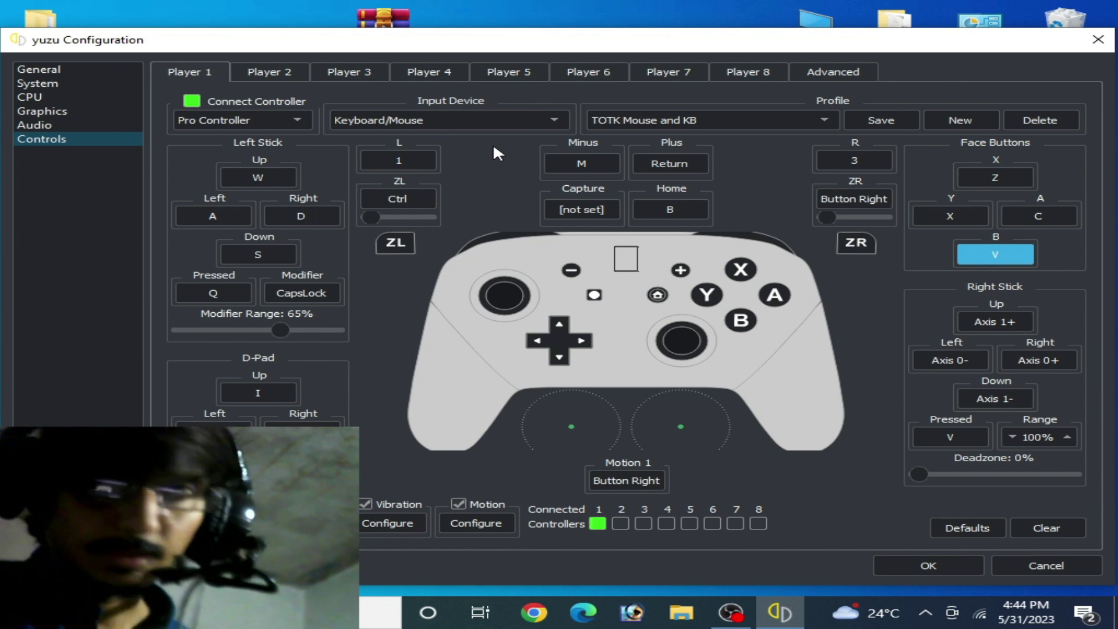
Step: Map the left stick to the Up, Down, Left and Right arrow keys and save with OK
left_click(256, 179)
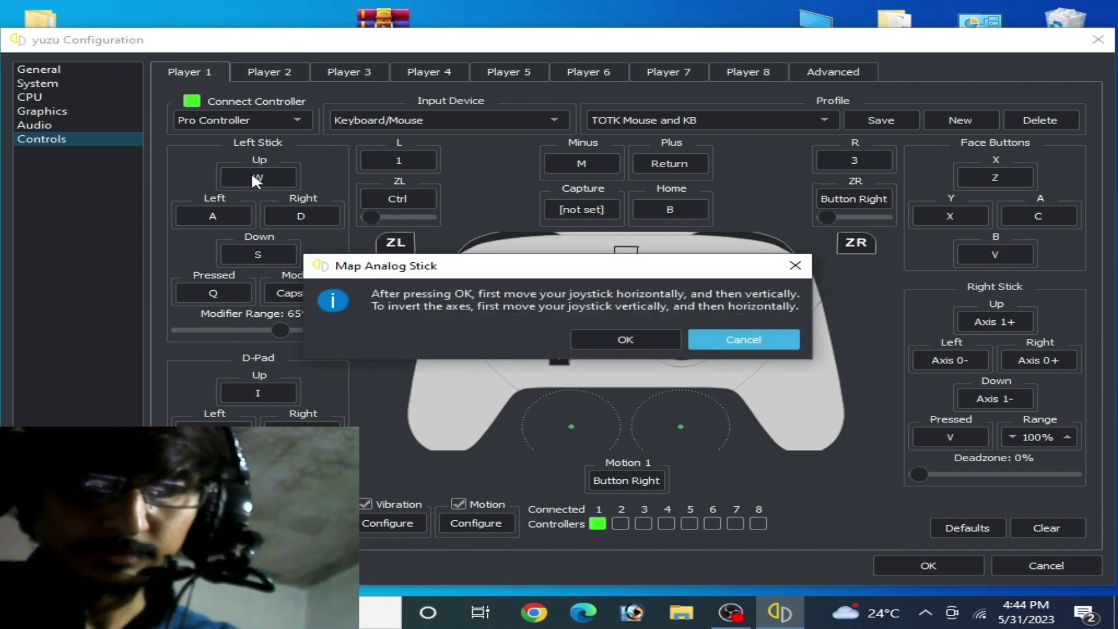
left_click(634, 340)
key("Up")
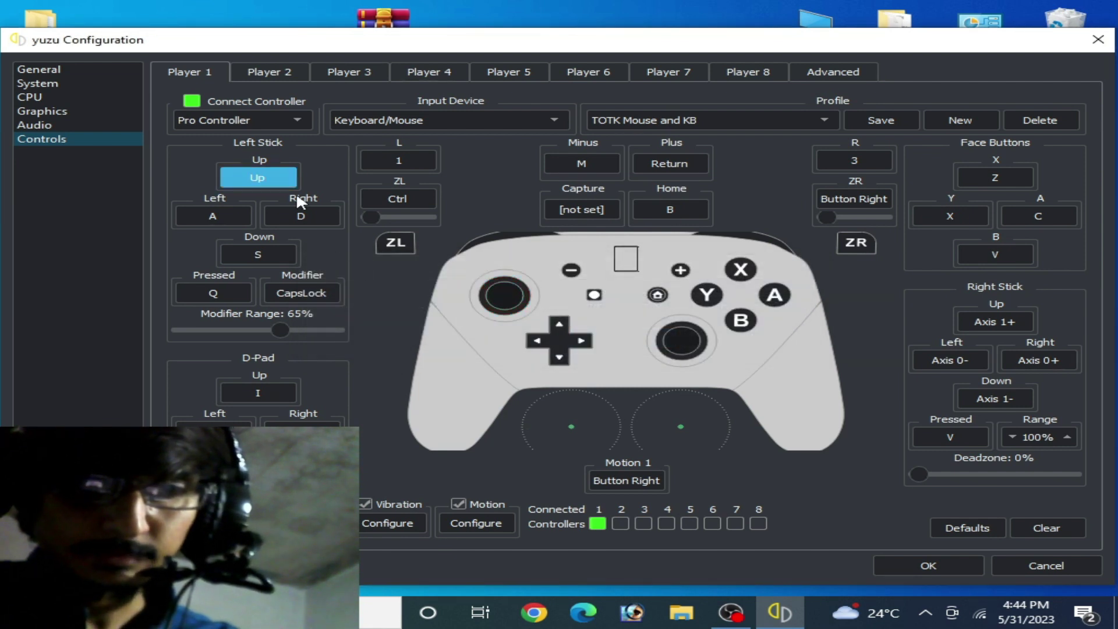
key("Down")
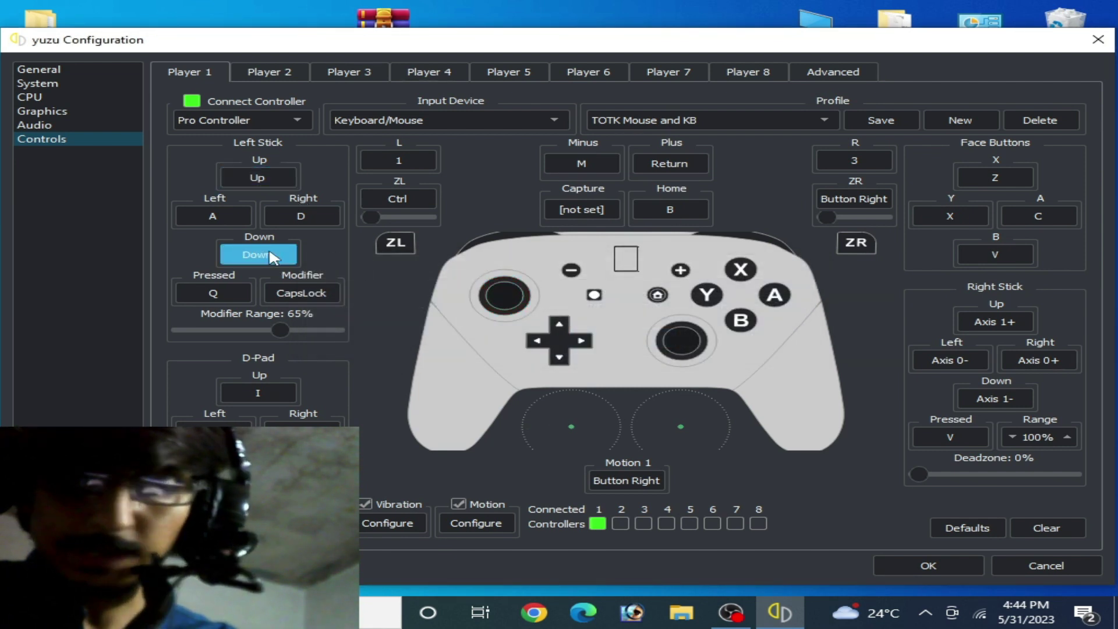
key("Left")
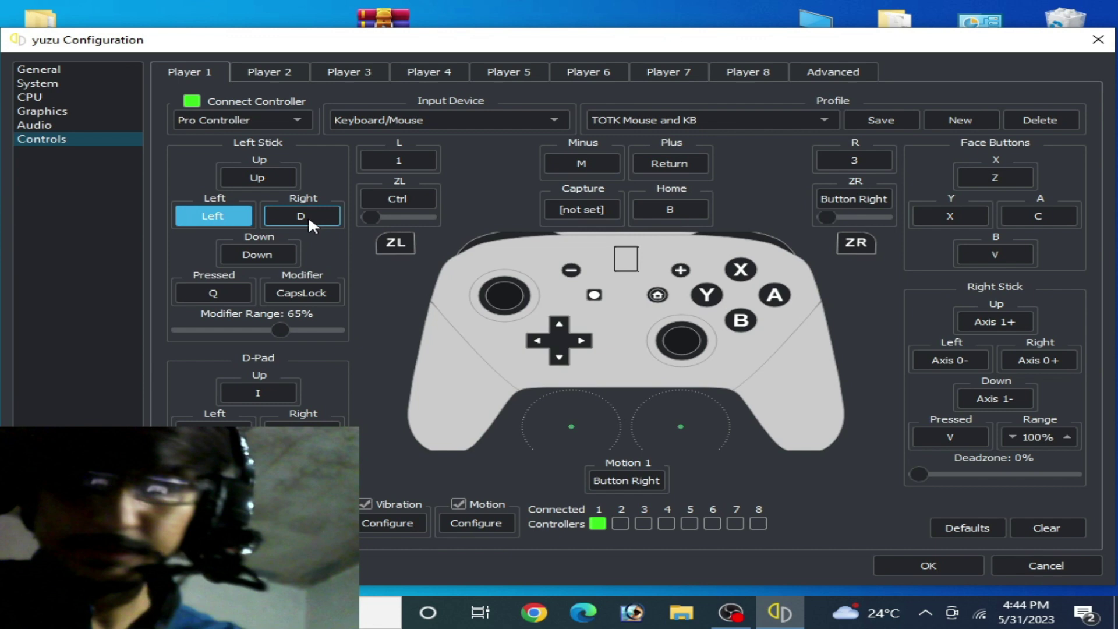
key("Right")
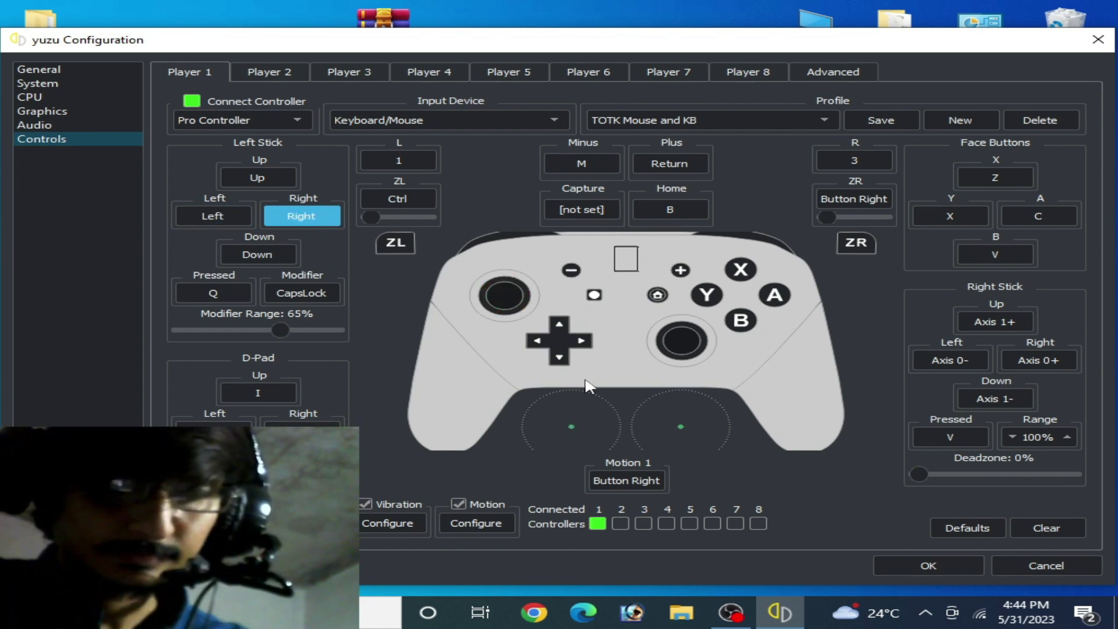
left_click(906, 555)
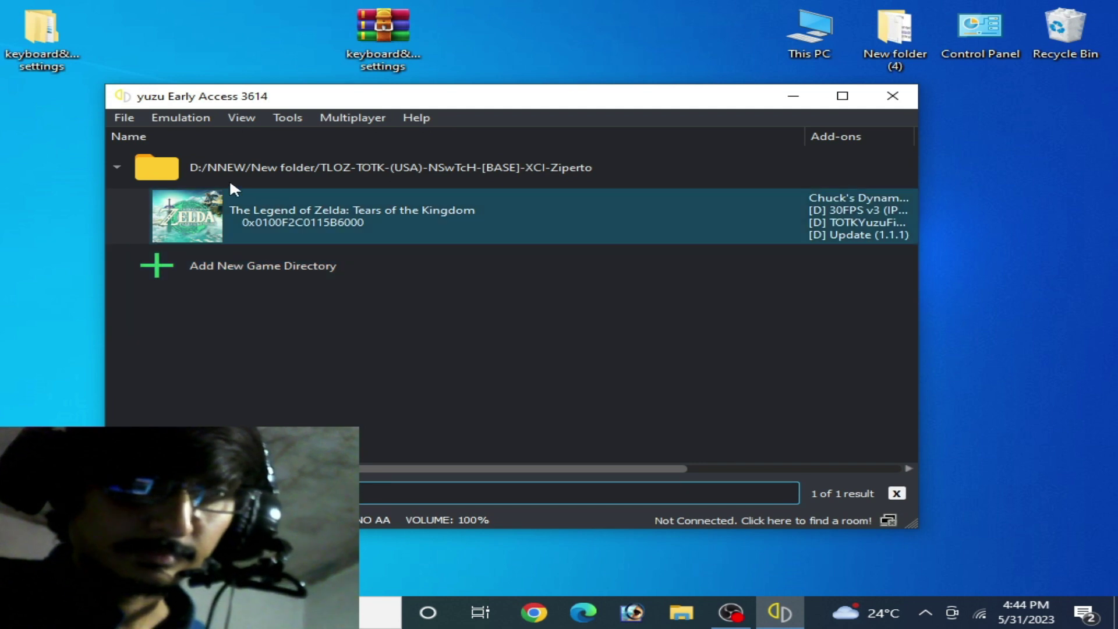
Step: Reopen Emulation > Configure and display the General > Hotkeys bindings list
left_click(194, 117)
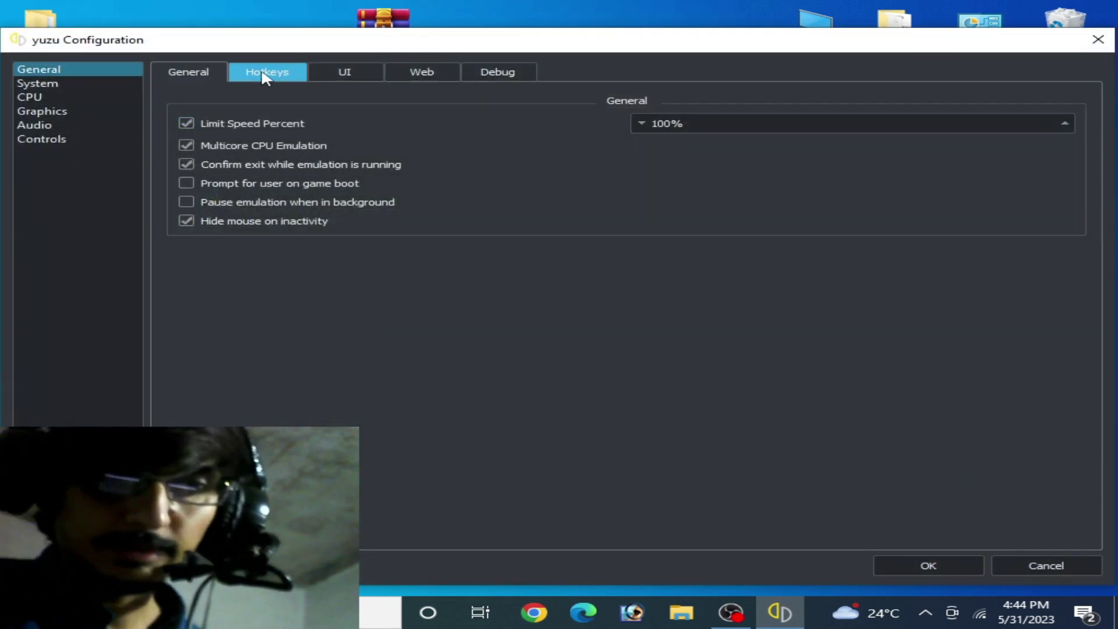
left_click(265, 75)
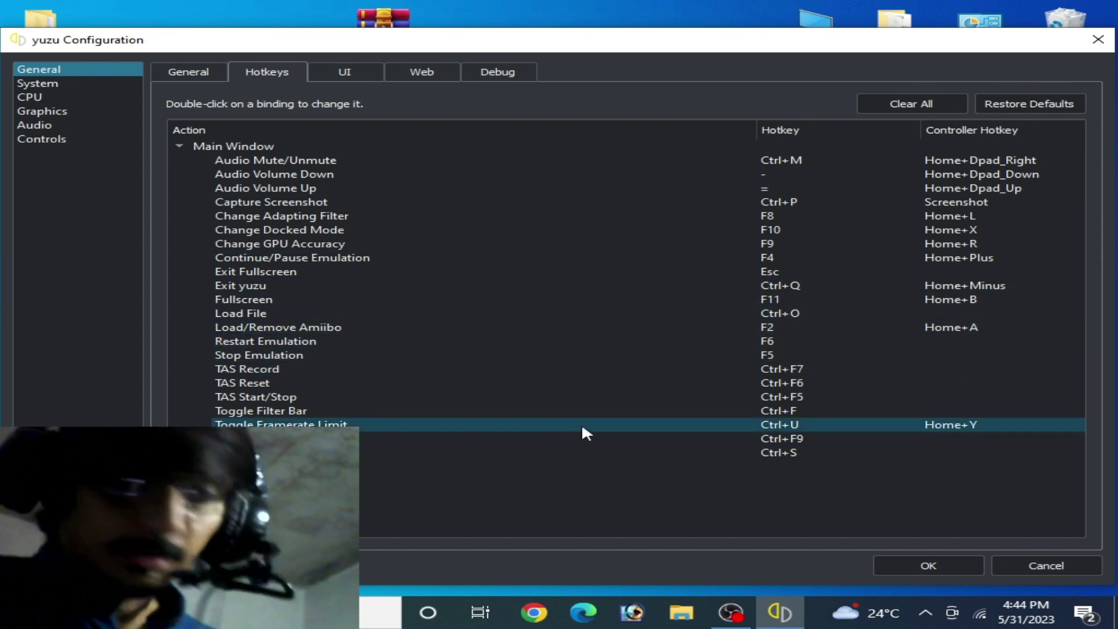